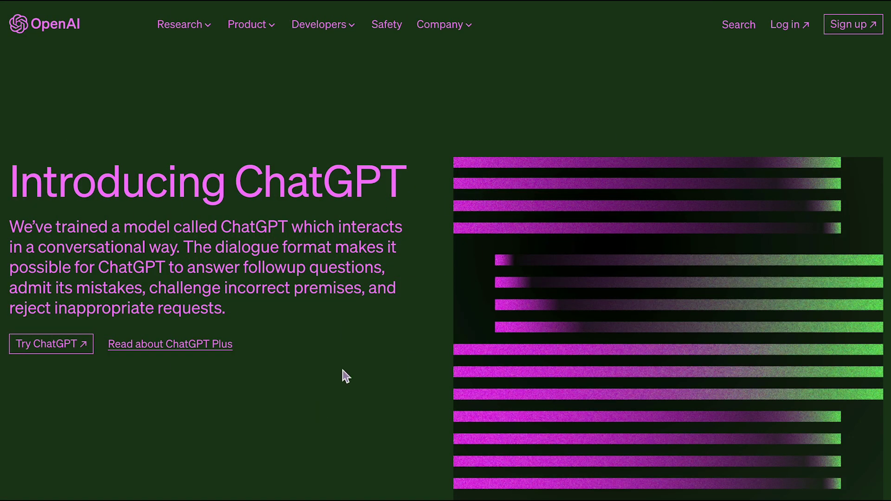
# Write a role prompt casting ChatGPT as an e-learning, instructional design, adult learning and Moodle LMS expert.
pyautogui.click(856, 36)
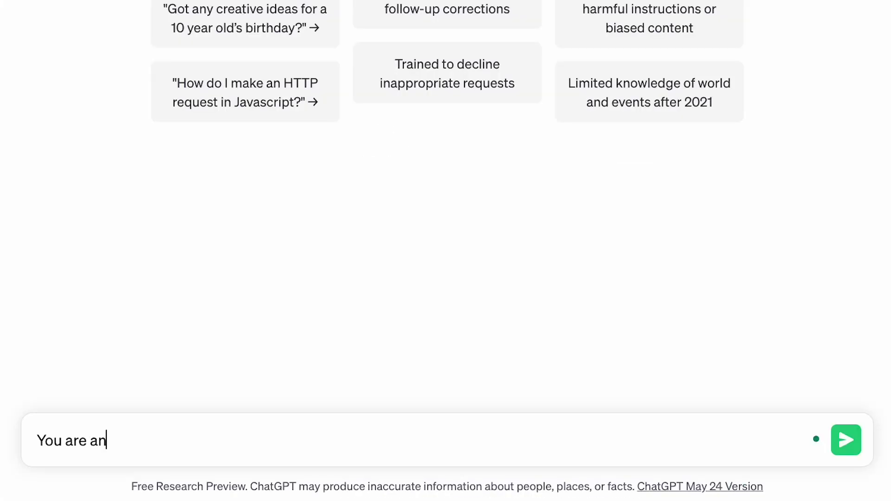
pyautogui.write('arning expe')
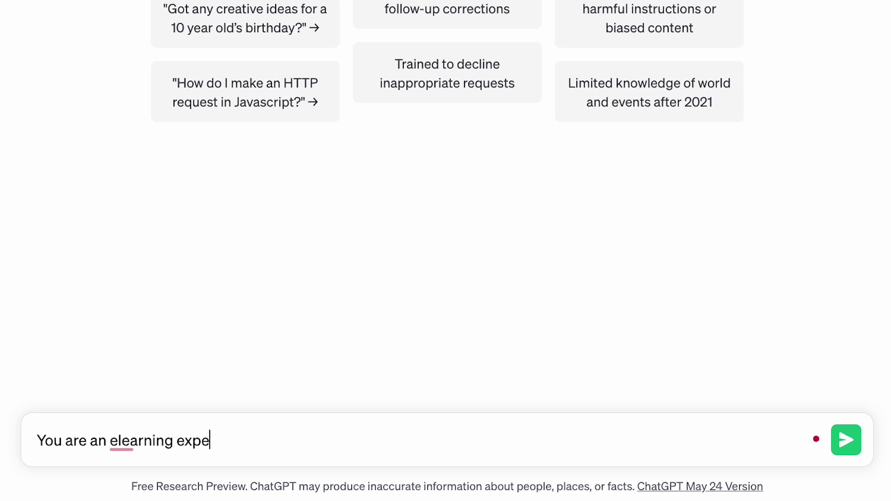
pyautogui.write('rt,an instructional design expert, an expert in ad')
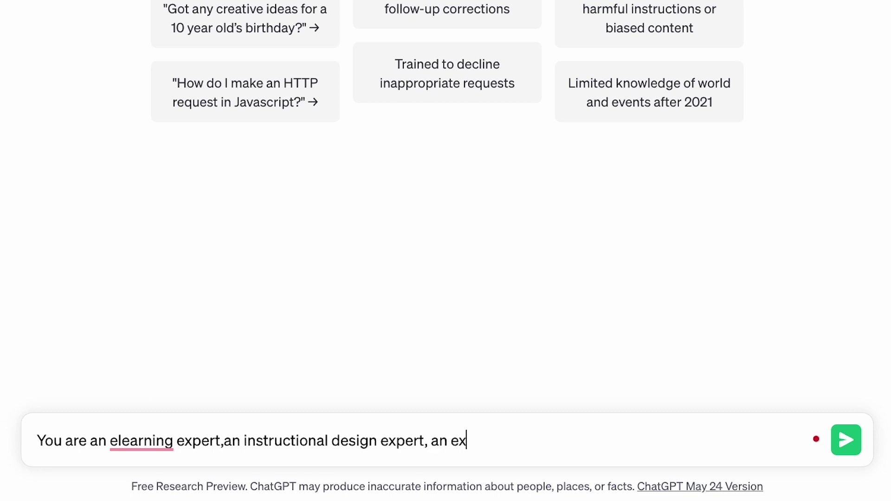
pyautogui.write('ult')
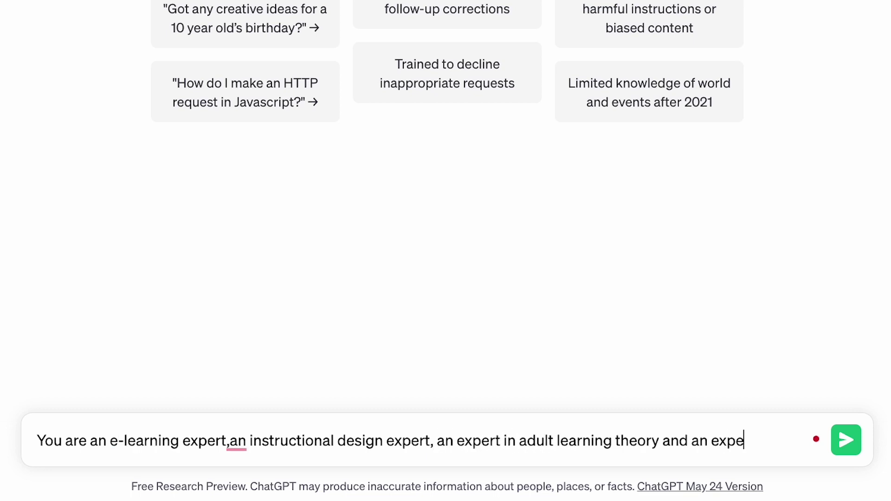
pyautogui.write('rt in the Moodle lae')
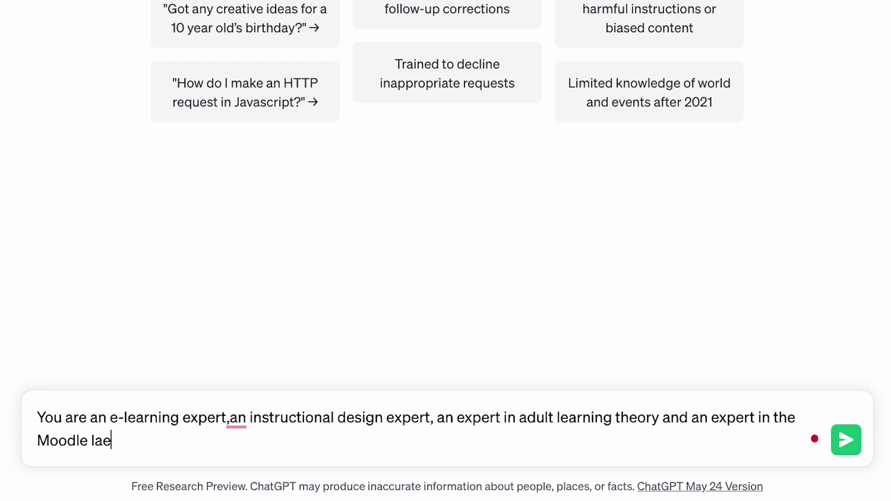
pyautogui.press('BackSpace')
pyautogui.press('BackSpace')
pyautogui.write('earning ')
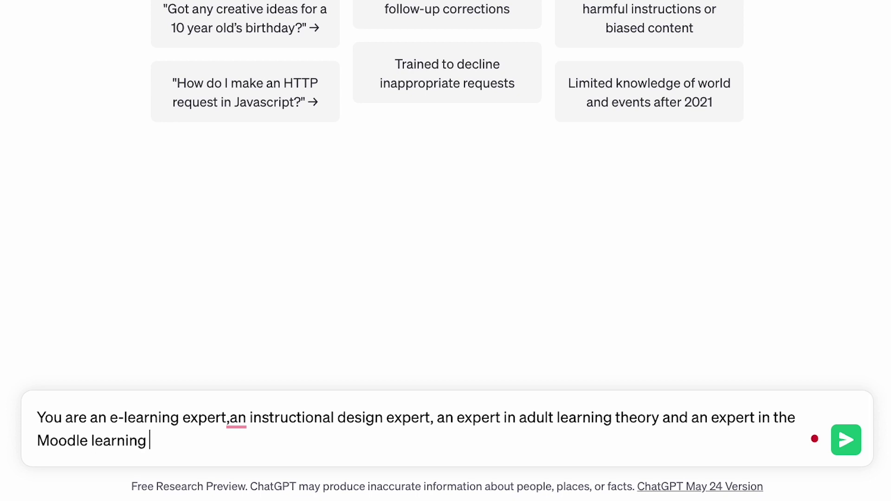
pyautogui.write('manage')
pyautogui.write('ment sytem')
pyautogui.write('stem.')
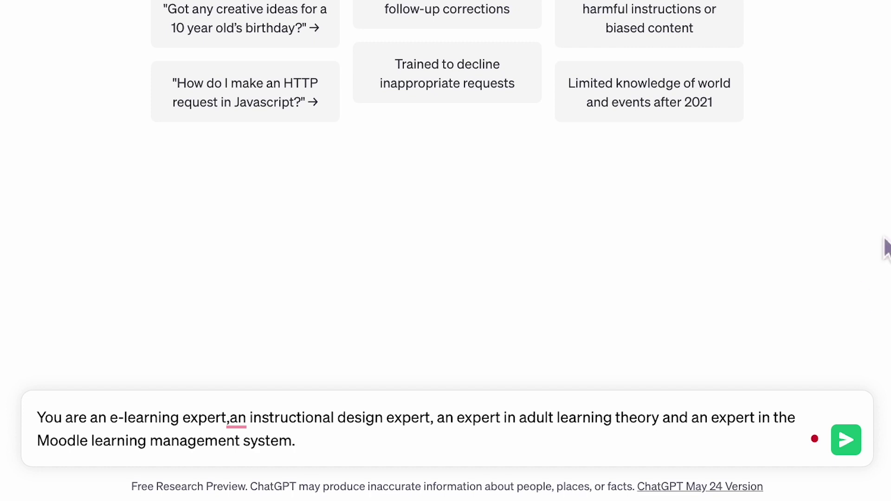
pyautogui.hotkey('ctrl', 'a')
pyautogui.write('Create an outline for')
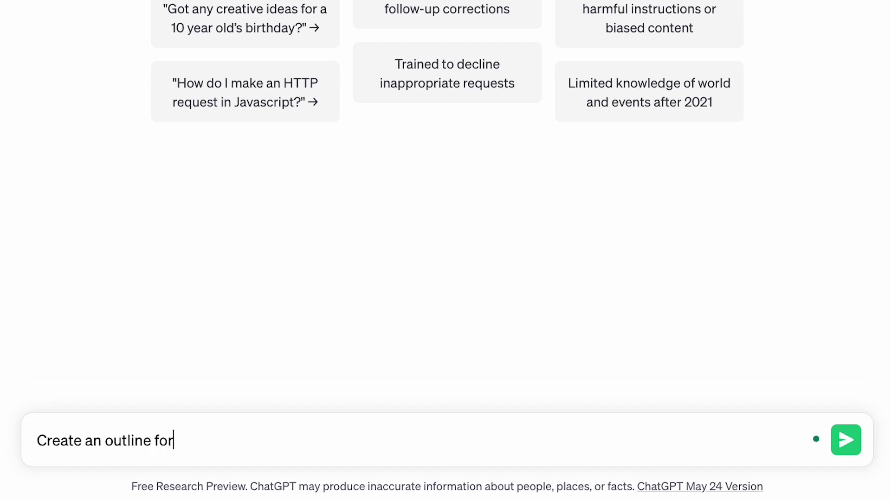
pyautogui.write(' an elearning course that teachees')
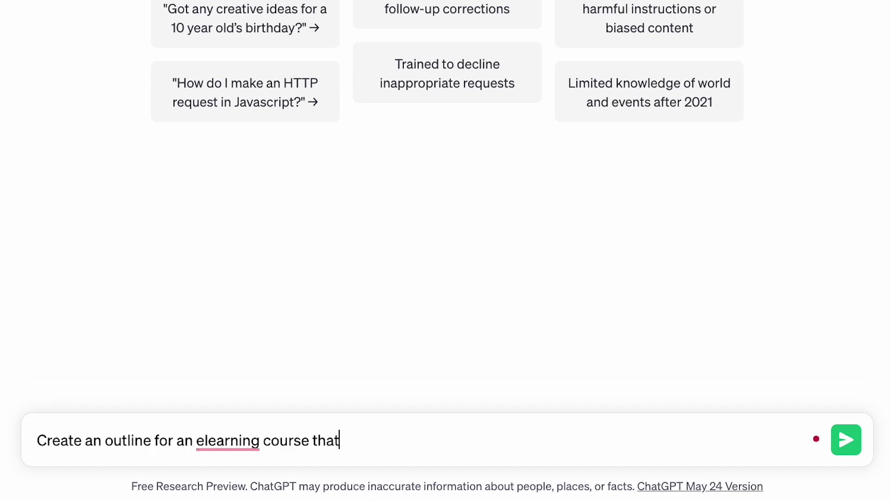
# Write the prompt 'Create an outline for an elearning course that teaches ( describe your audience ) about ( describe your topic )'.
pyautogui.press('BackSpace')
pyautogui.press('BackSpace')
pyautogui.press('BackSpace')
pyautogui.write('s ( describe your au')
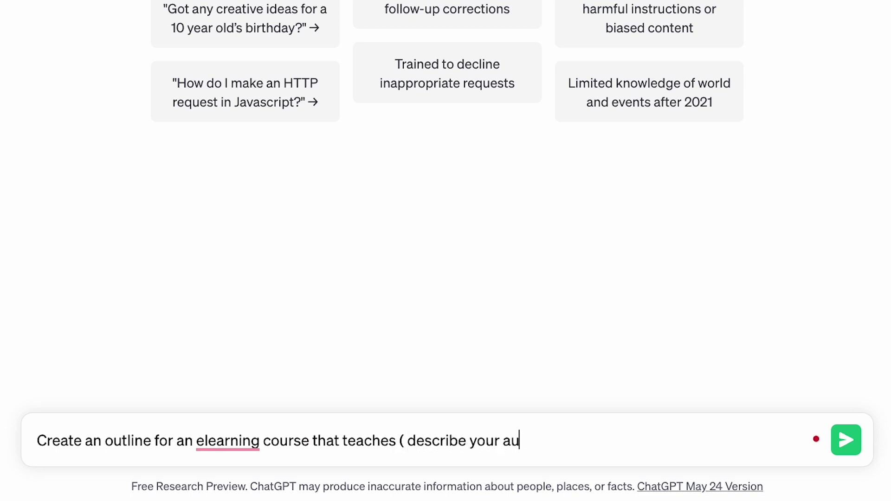
pyautogui.write('dience ) about ( describe your topic')
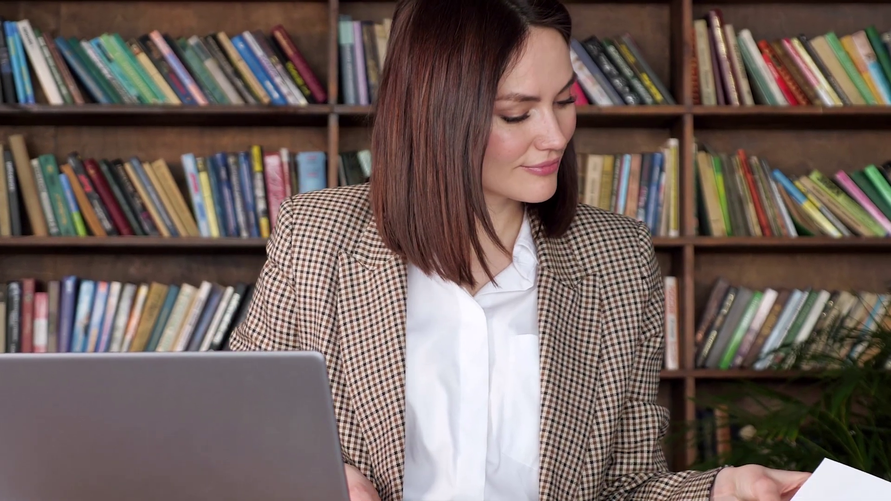
# Ask ChatGPT to explain Nuclear fusion so elementary school students can understand the topic.
pyautogui.write('plain')
pyautogui.write(' Nuclear fusion')
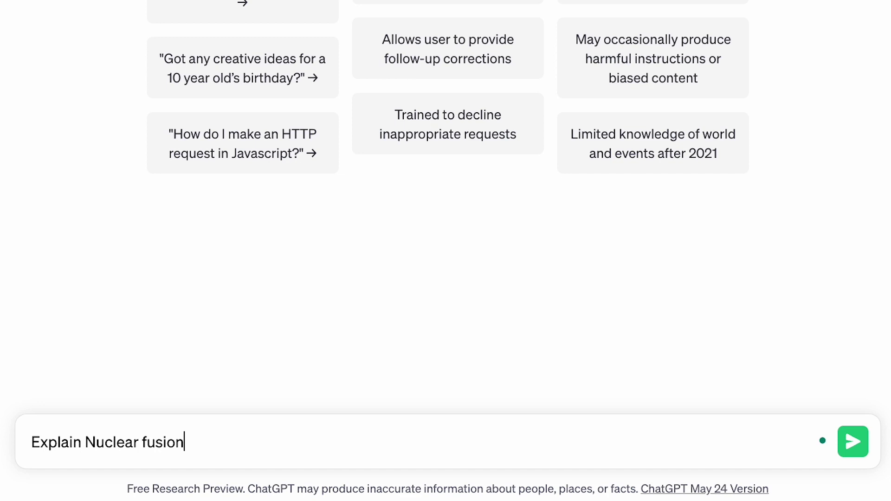
pyautogui.write(' so that elementary ')
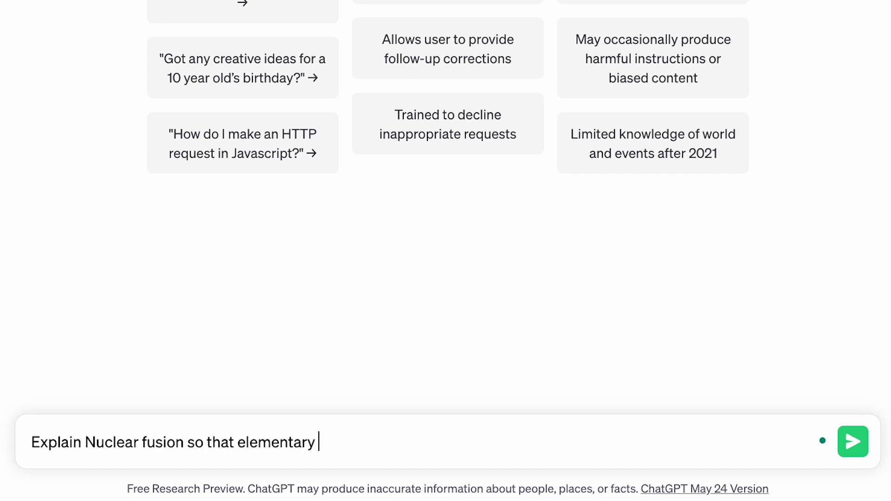
pyautogui.write('school students can ')
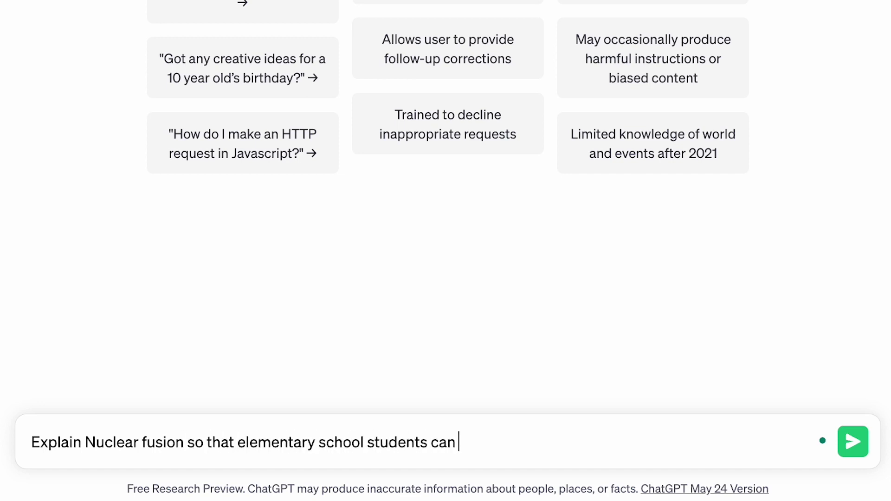
pyautogui.write('understand the topic')
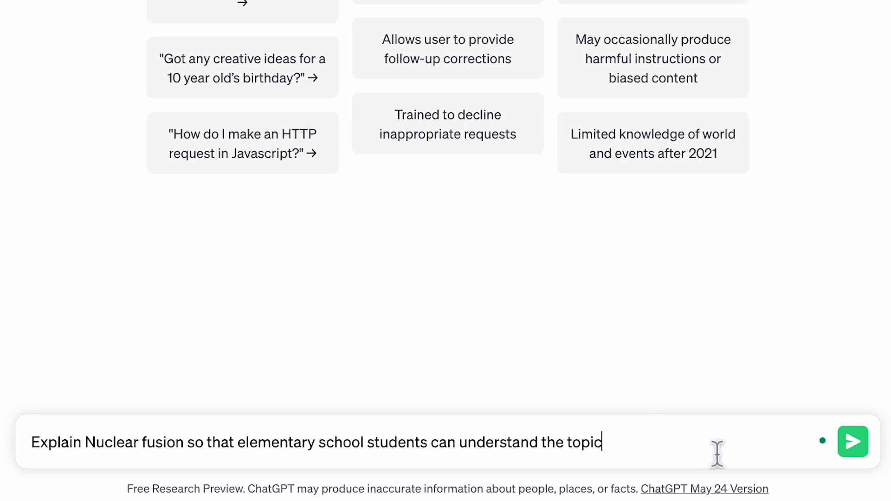
pyautogui.press('Return')
pyautogui.click(475, 89)
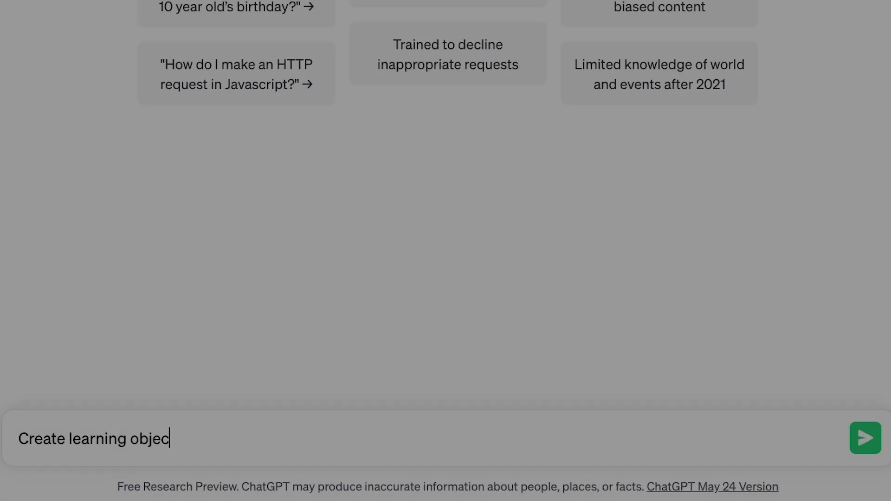
# Type the 'Create learning objectives, course overviews, quizzes, rubrics, exercises and interactive elements' prompt.
pyautogui.write('tives, course overviews, quizzes, ru')
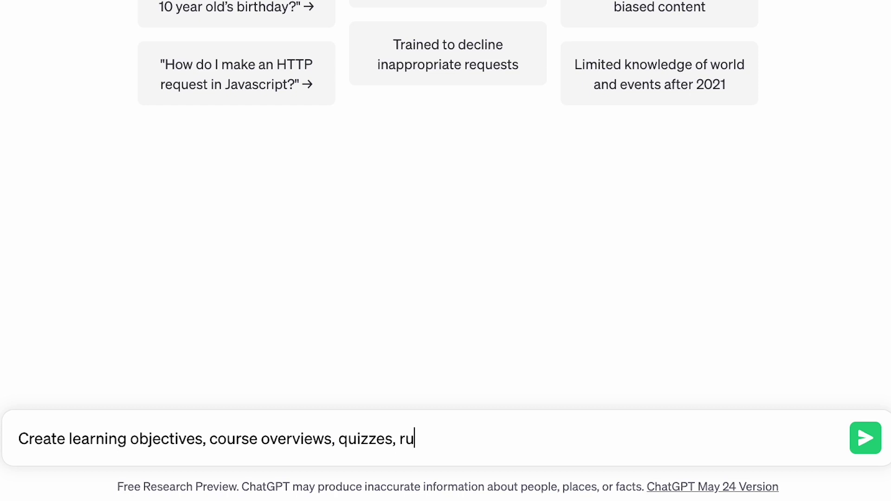
pyautogui.write('brics, exercises and even interactive elements to keep your')
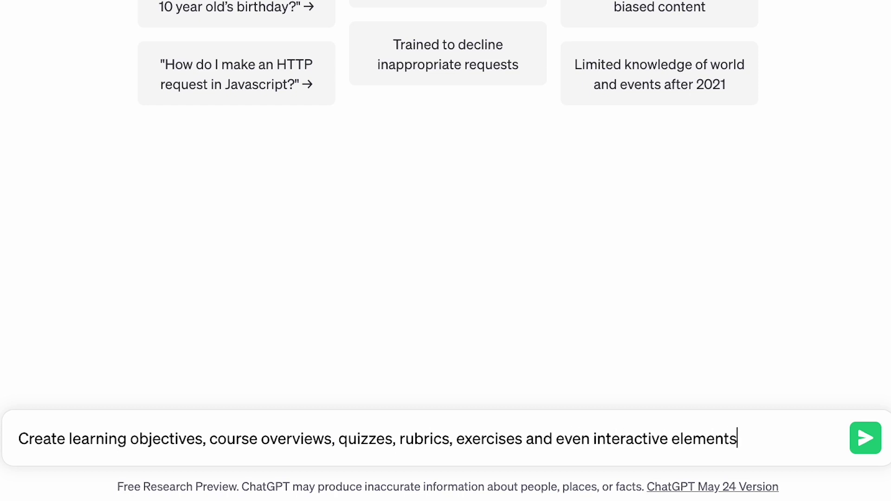
pyautogui.write(' learners engaged.')
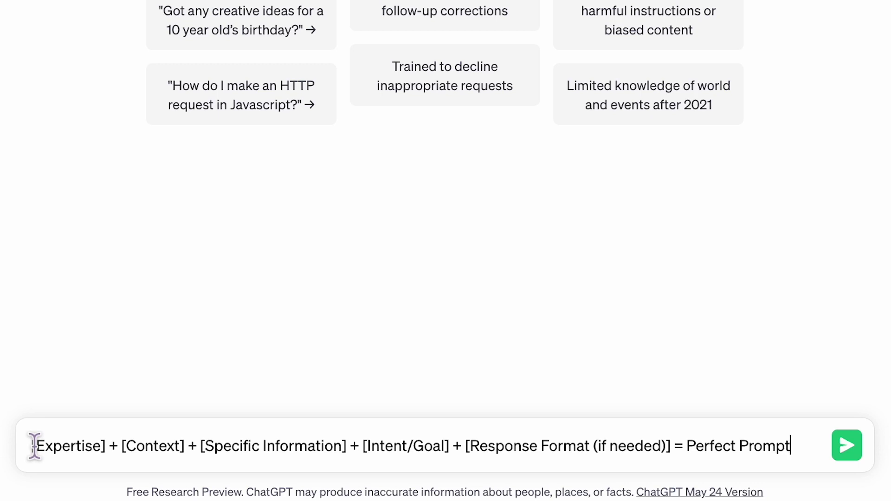
# Replace the prompt with the one-week-after-course assessment version countering the Ebbinghaus Forgetting curve.
pyautogui.moveTo(76, 395); pyautogui.dragTo(770, 422)
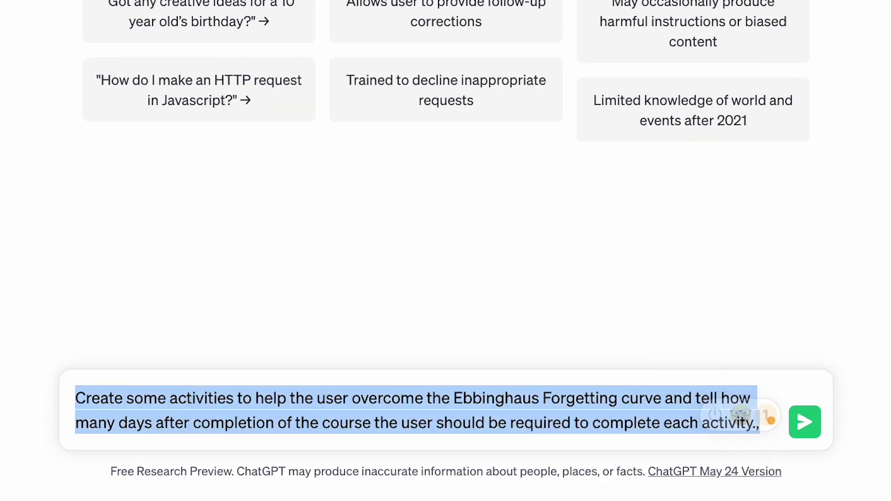
pyautogui.write('Write an assessment to be completed 24-hours after the course ends to help the learner overcome the Ebbinghaus Forgetting curve.')
pyautogui.moveTo(73, 396); pyautogui.dragTo(364, 430)
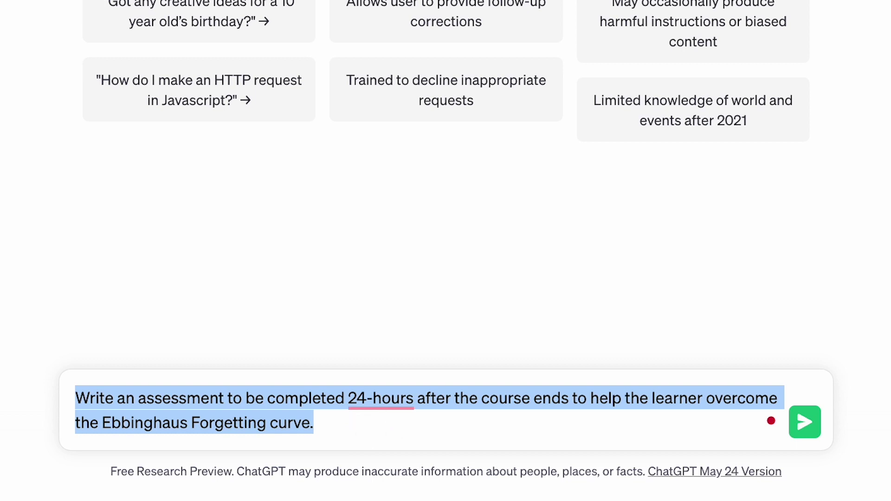
pyautogui.write('Write an assessment to be completed one week after the course ends to help the learner overcome the Ebbinghaus Forgetting curve.')
pyautogui.press('BackSpace')
# Clear the assessment prompt from the message box.
pyautogui.tripleClick(86, 396)
pyautogui.click(844, 255)
pyautogui.hotkey('ctrl', 'a')
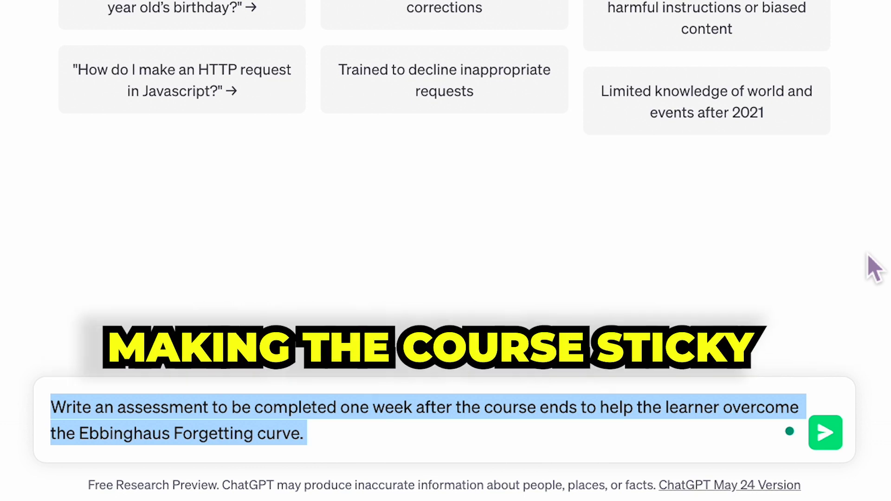
pyautogui.press('BackSpace')
# Send 'Provide me with ten suggestions to gamify this course', then request five quantitative ROI measures.
pyautogui.click(491, 419)
pyautogui.write('Provide me with ten suggestions to gamify this course')
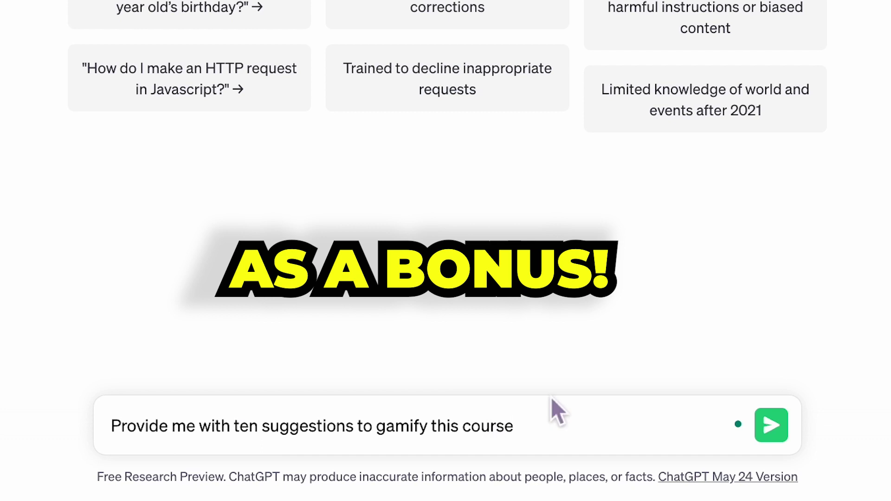
pyautogui.press('Return')
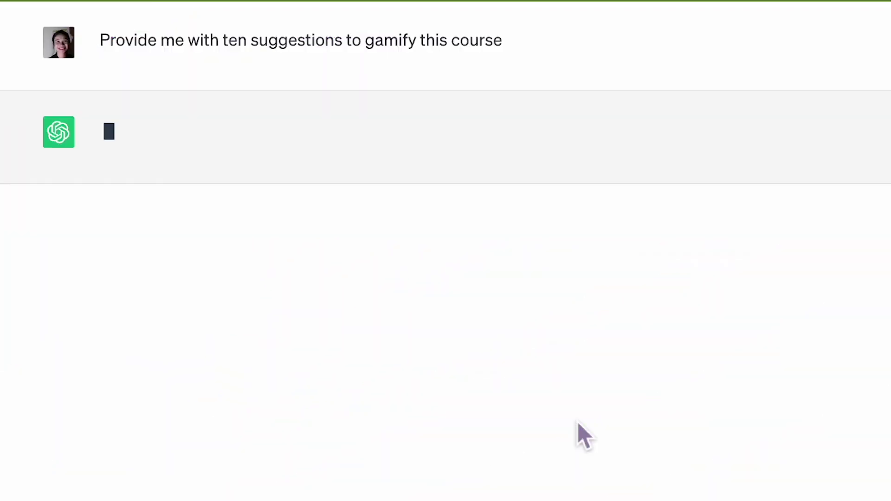
pyautogui.click(412, 424)
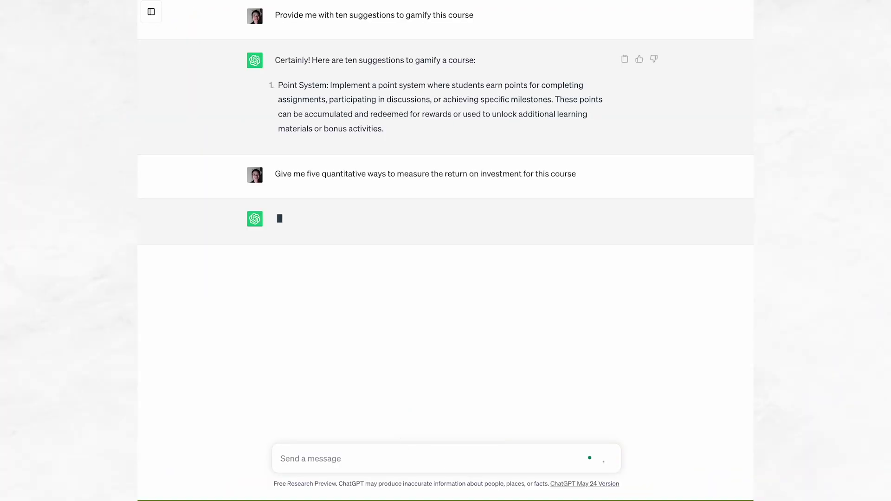